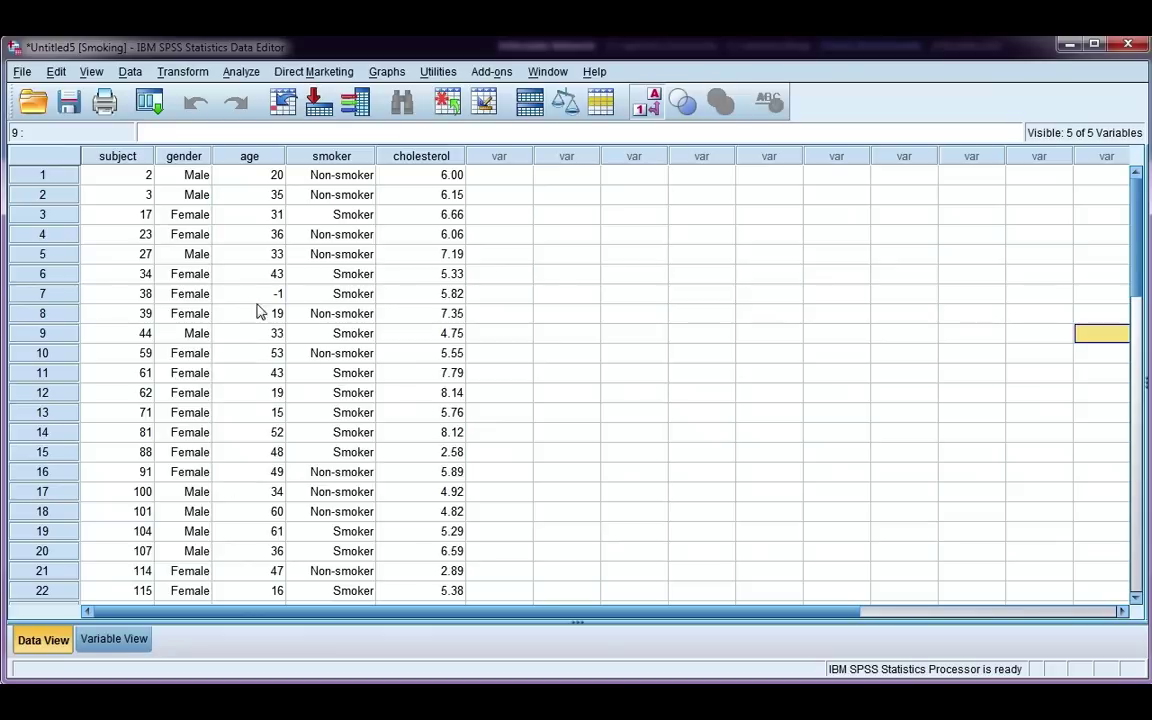
# Build a Crosstabs table with Gender in Row(s) and smoke in Column(s)
pyautogui.click(240, 73)
pyautogui.moveTo(298, 116)
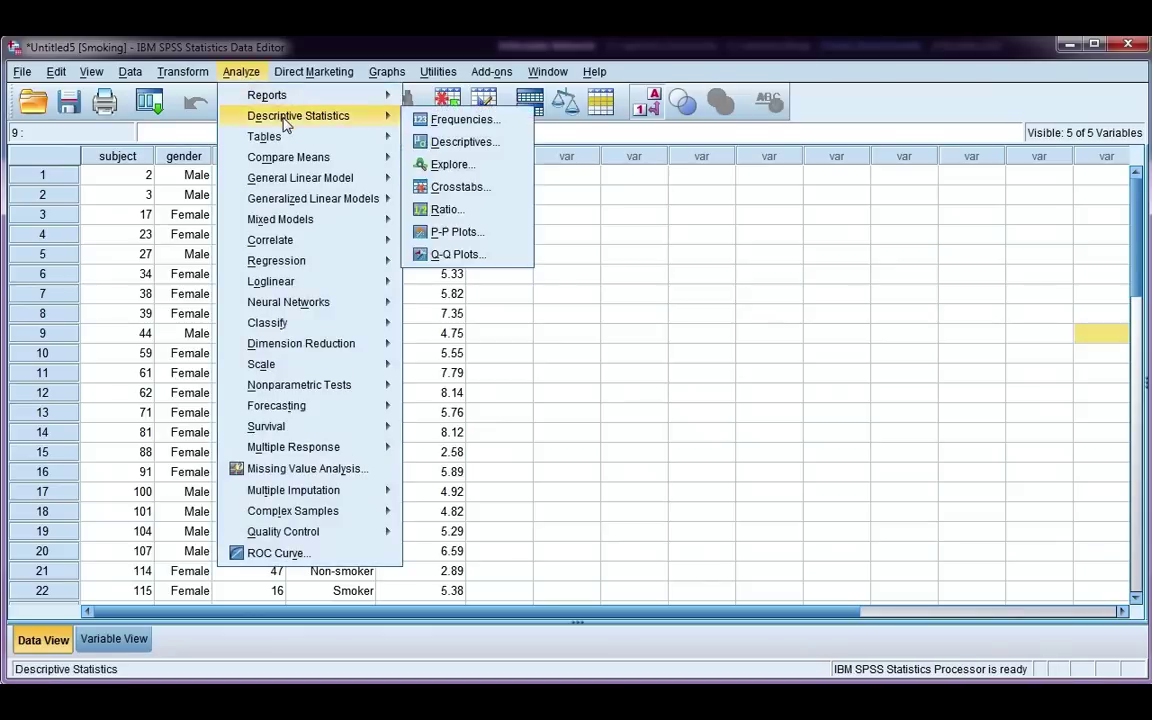
pyautogui.click(511, 194)
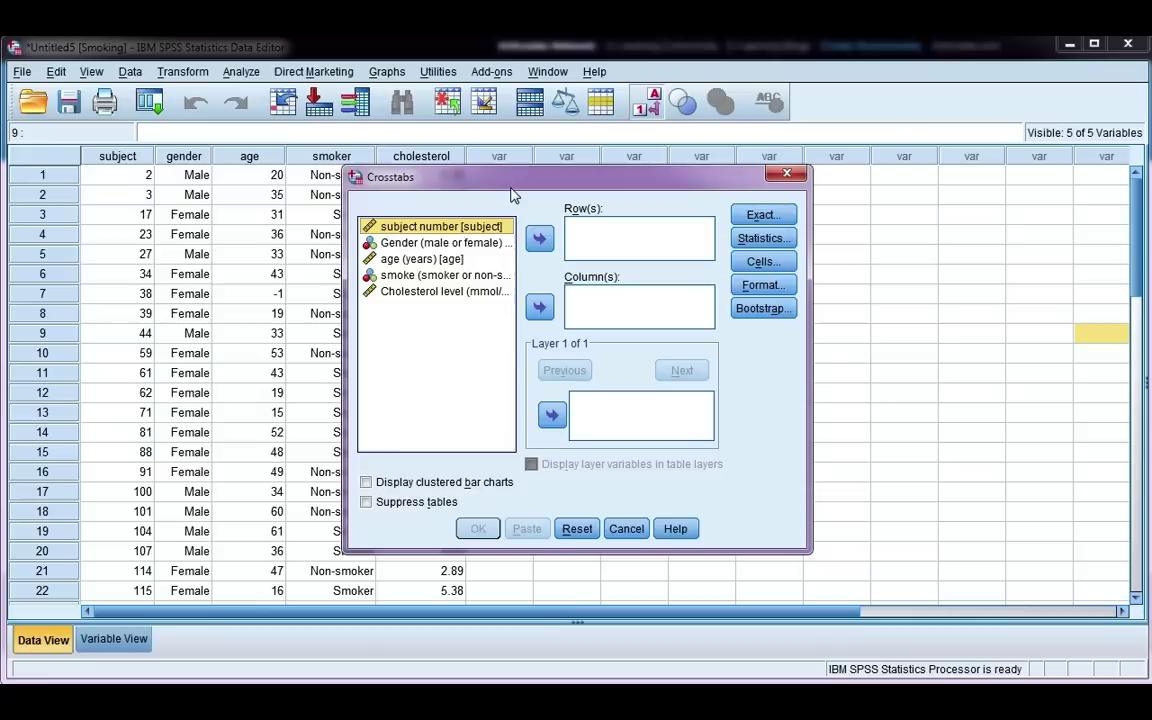
pyautogui.click(440, 243)
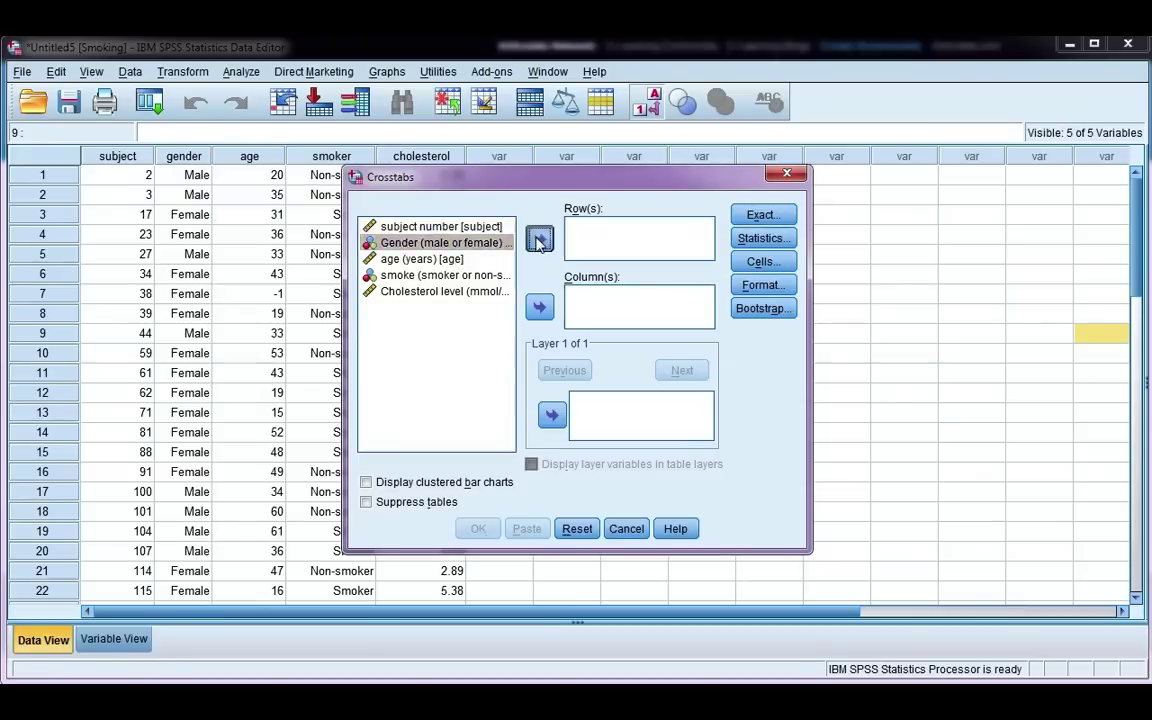
pyautogui.click(539, 238)
pyautogui.click(468, 260)
pyautogui.click(539, 307)
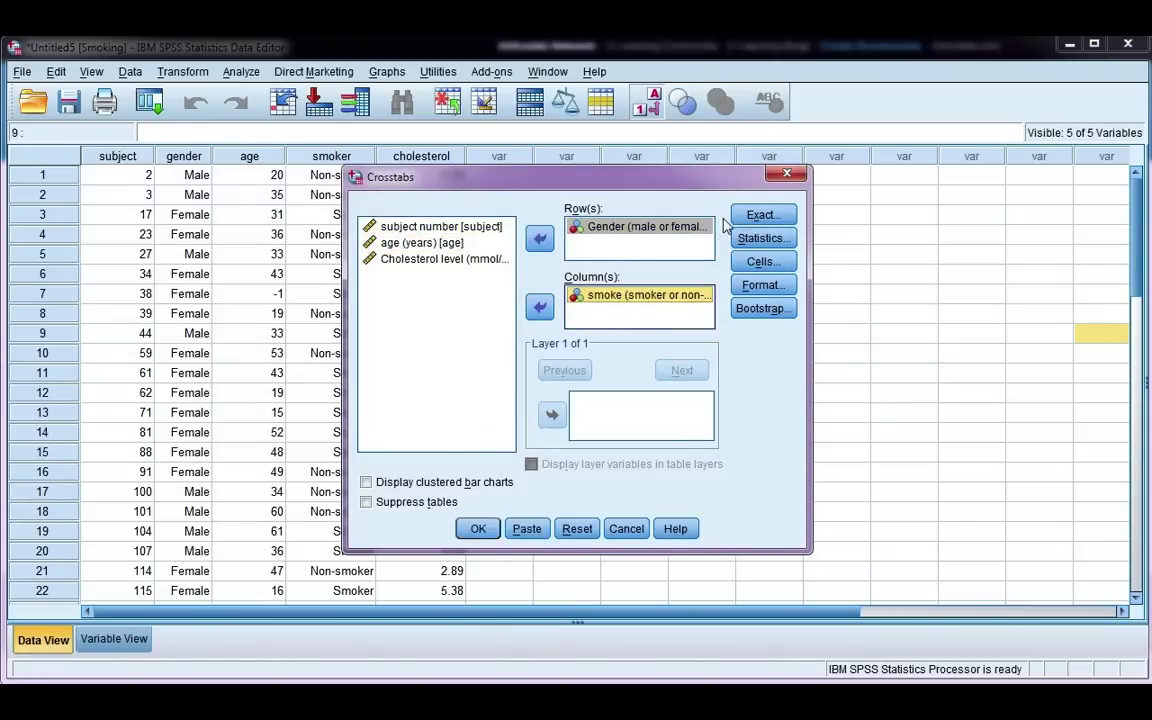
# Request Chi-square and Phi and Cramer's V statistics for the crosstab
pyautogui.click(762, 238)
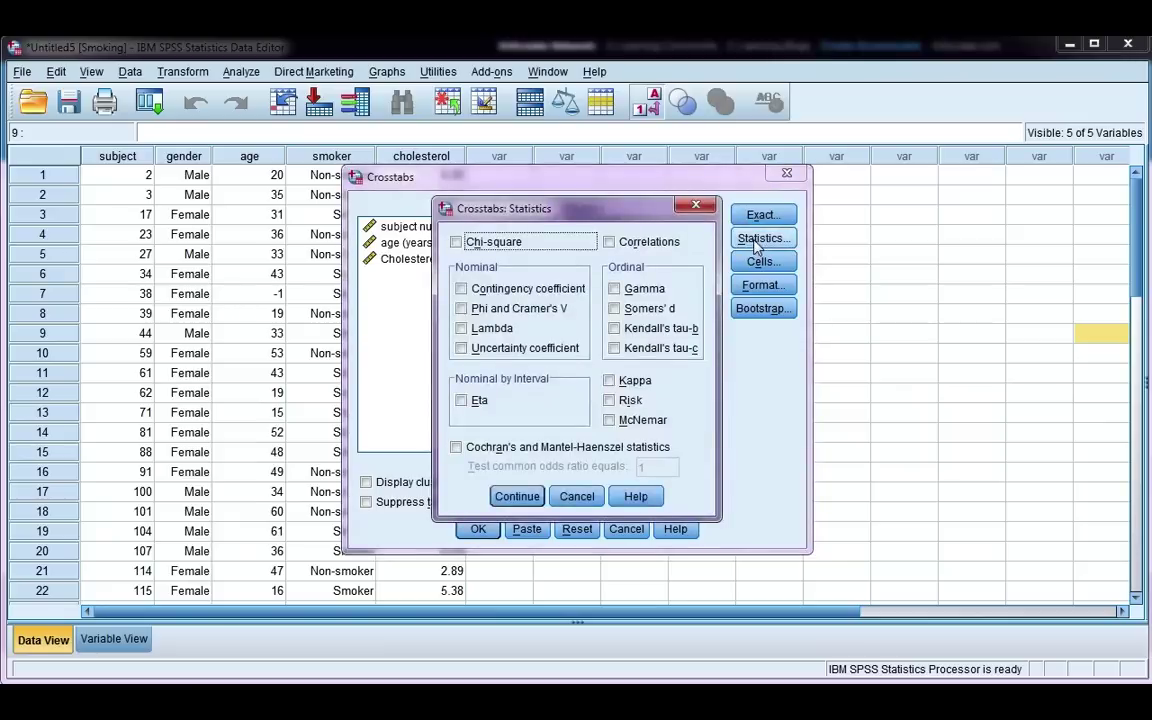
pyautogui.click(505, 243)
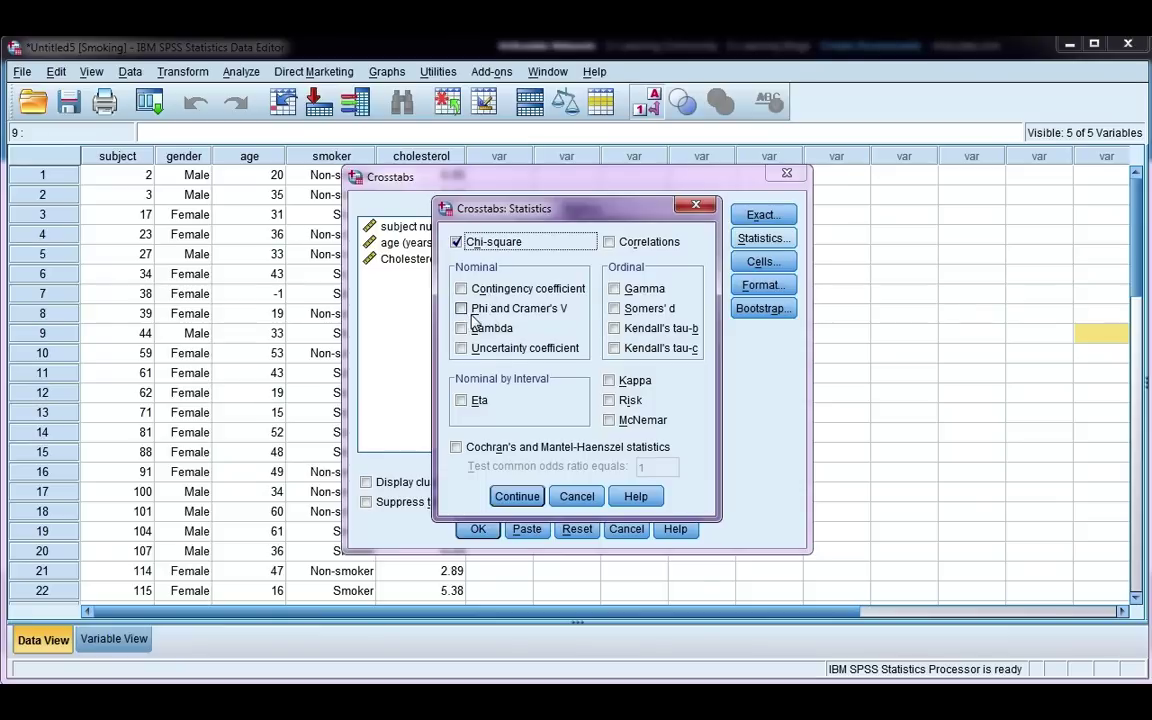
pyautogui.click(461, 310)
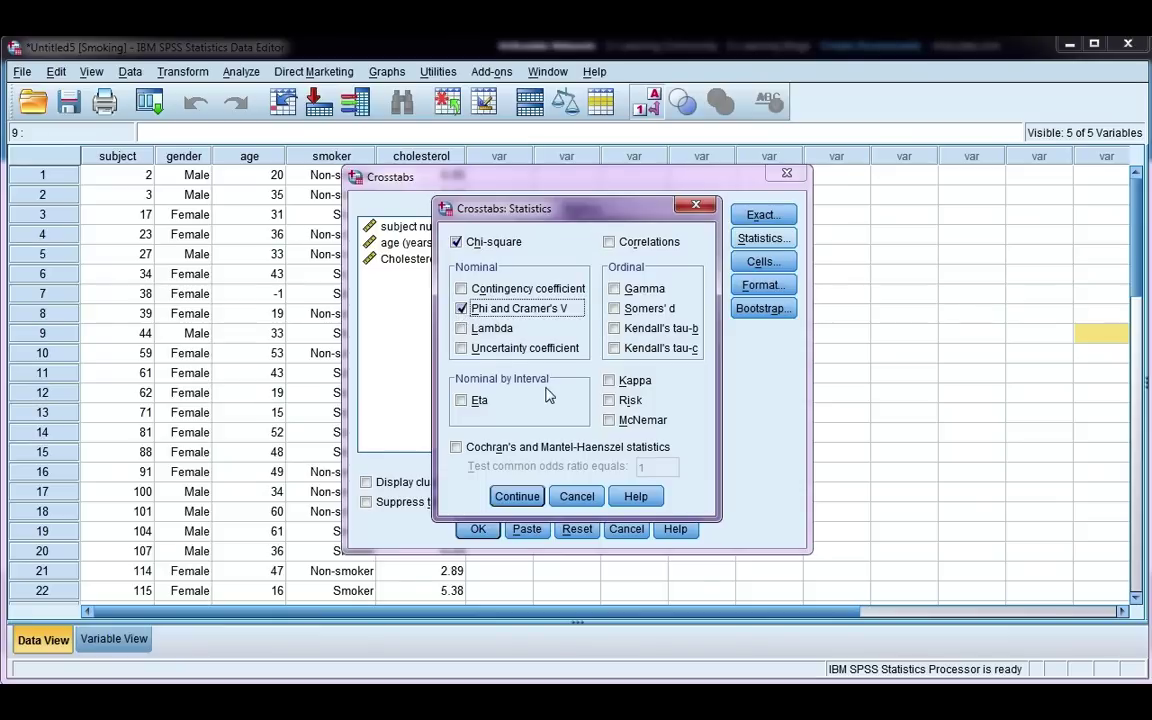
pyautogui.click(516, 495)
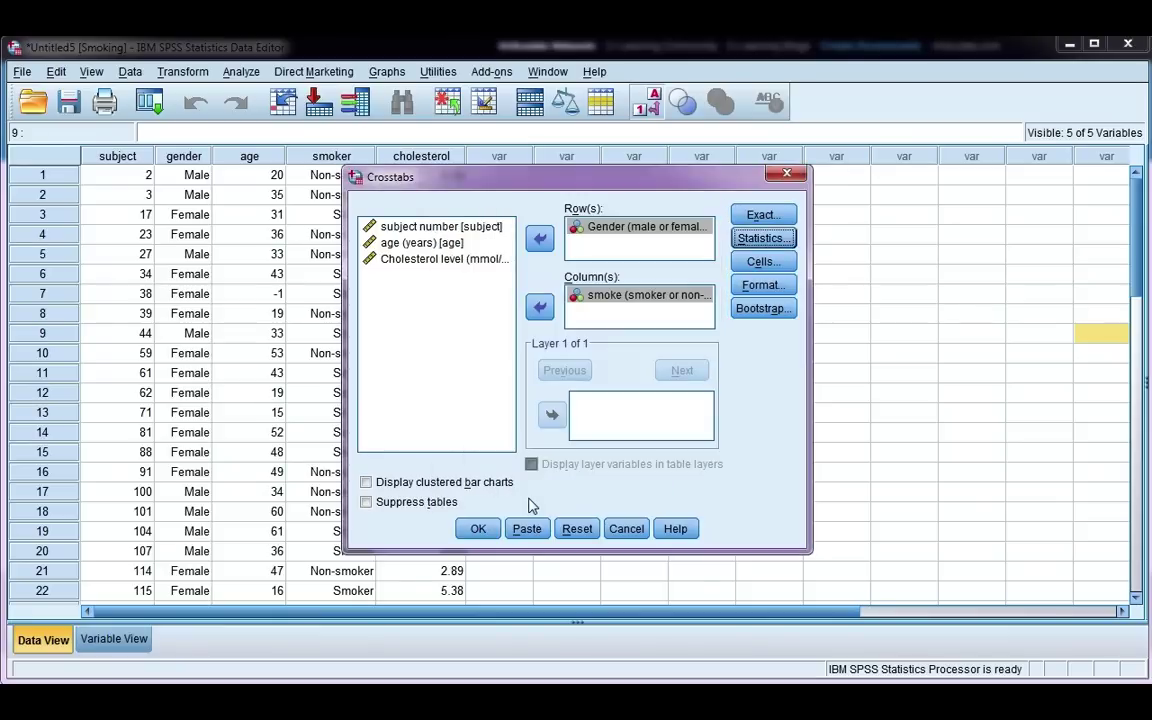
# Display expected counts in the cells and run the gender by smoking crosstab
pyautogui.click(764, 262)
pyautogui.click(450, 262)
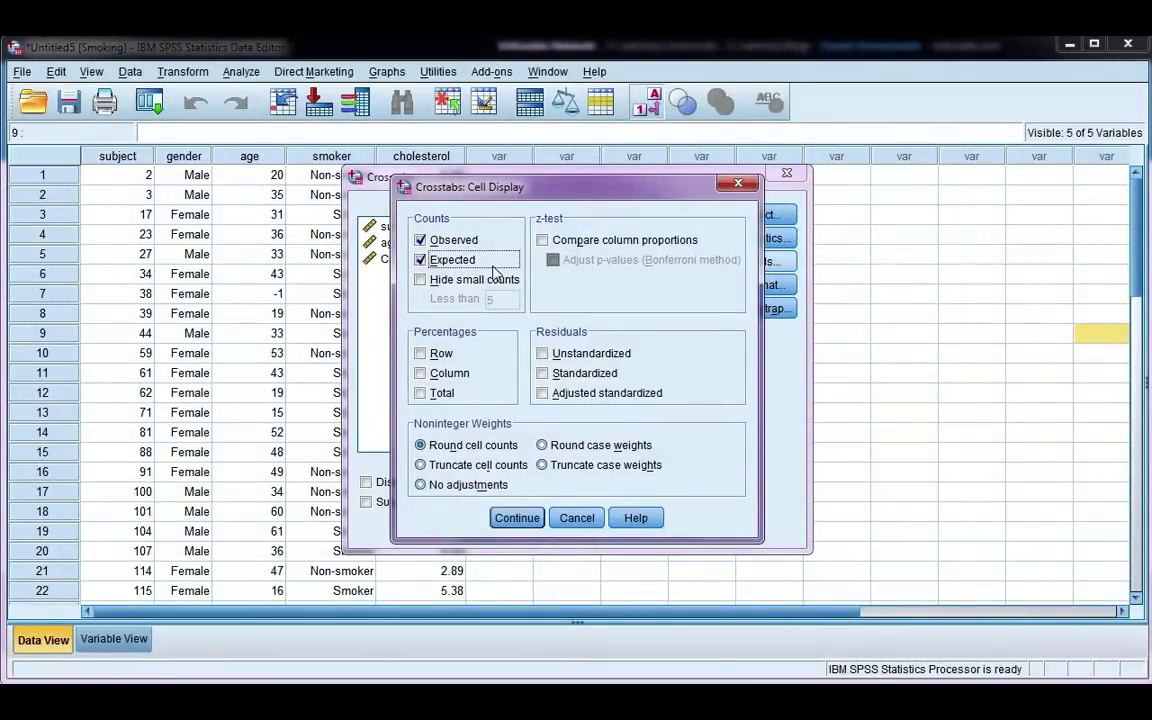
pyautogui.click(517, 520)
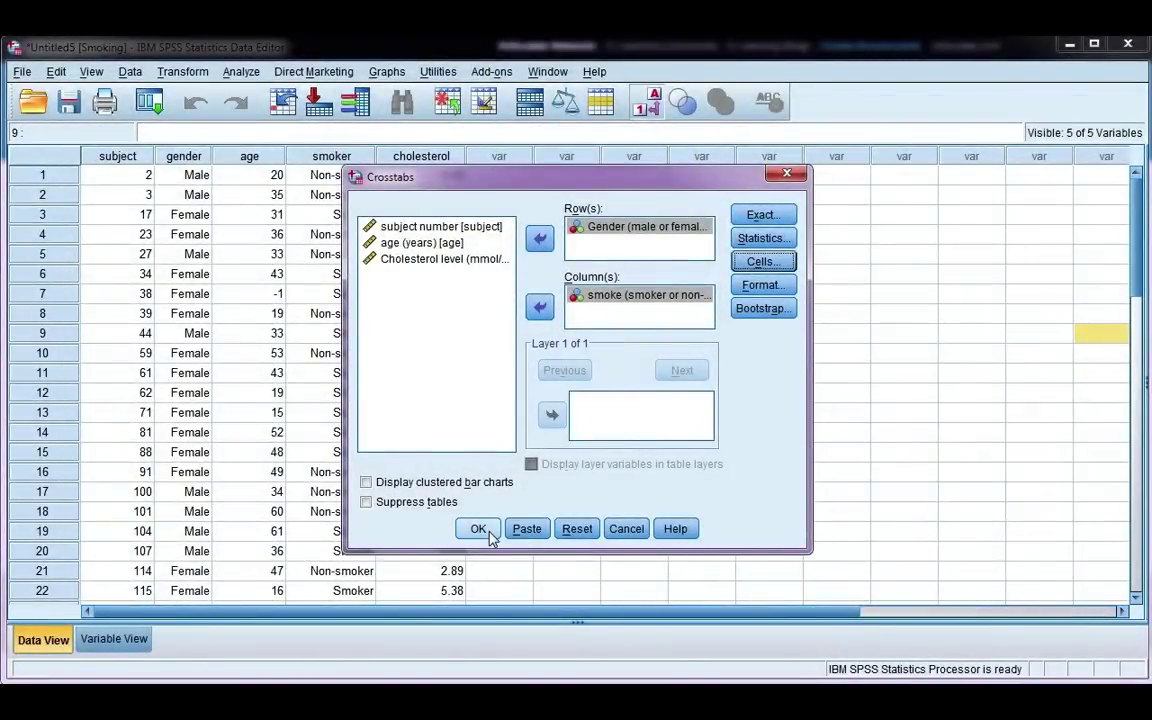
pyautogui.click(478, 529)
pyautogui.scroll(-2, 620, 412)
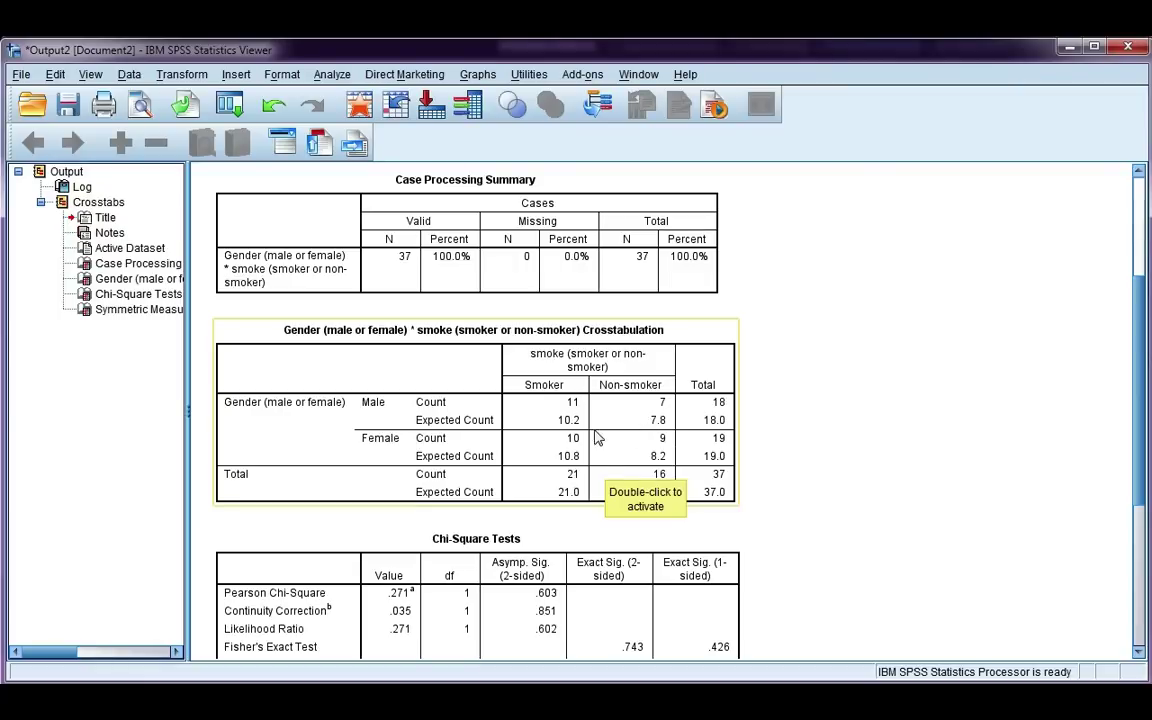
pyautogui.scroll(-3, 668, 473)
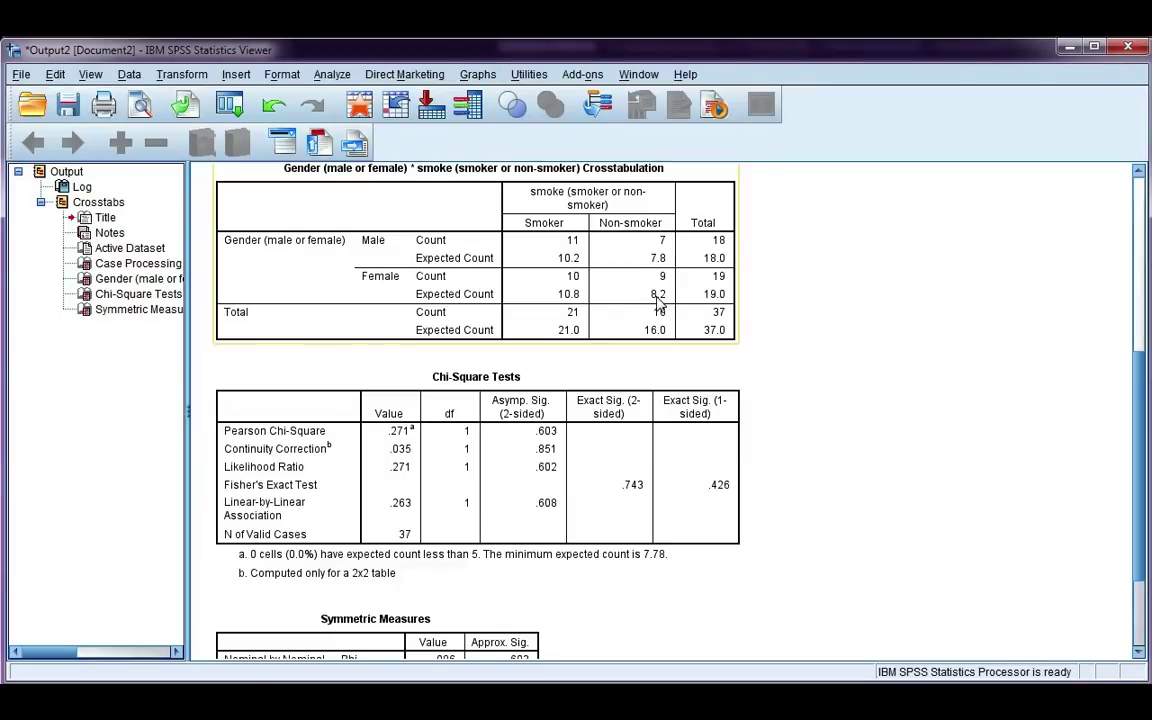
pyautogui.click(566, 395)
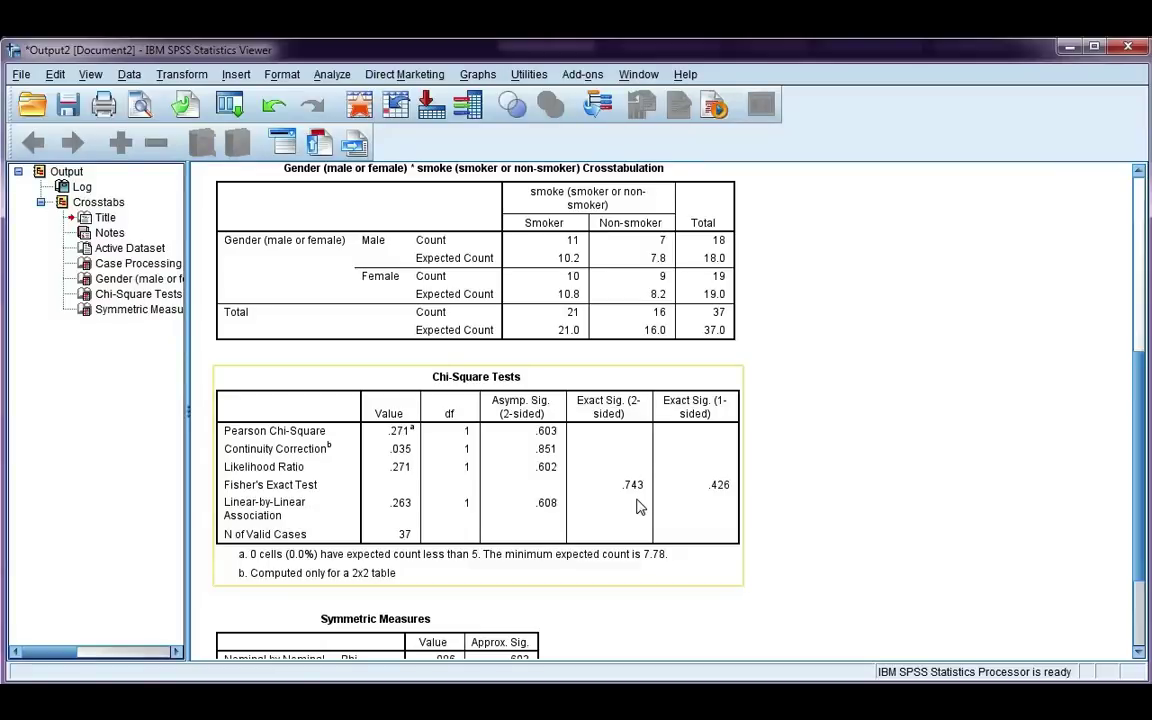
pyautogui.scroll(-3, 642, 507)
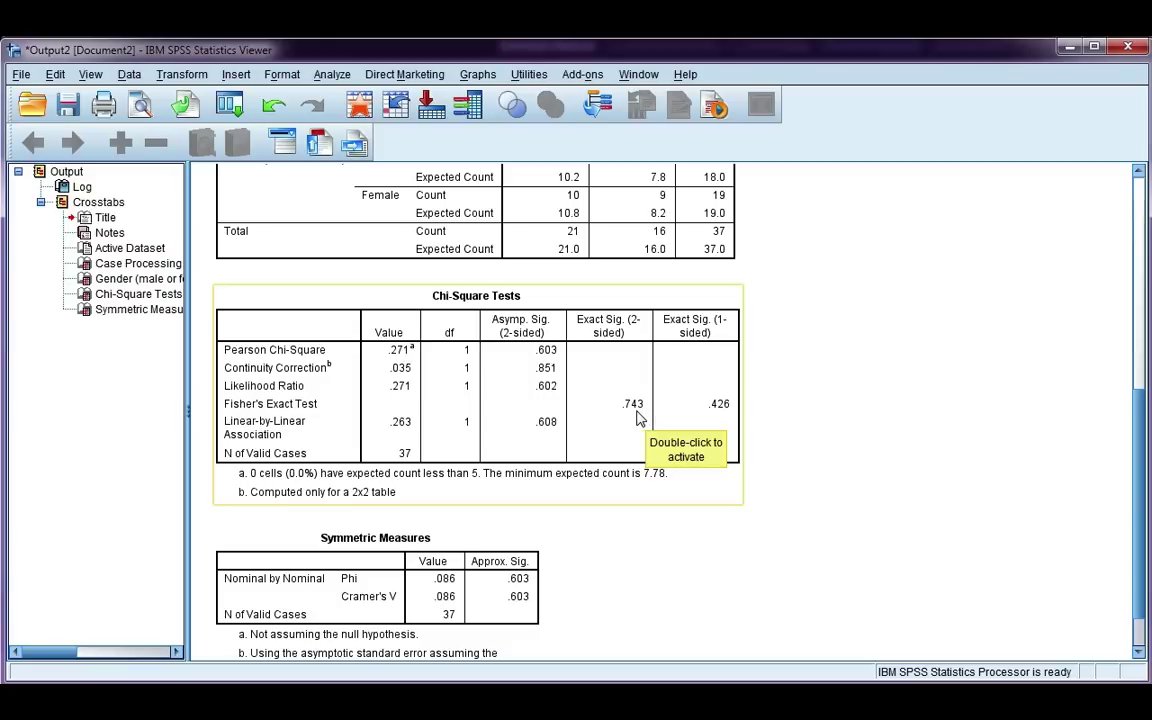
pyautogui.scroll(3, 640, 418)
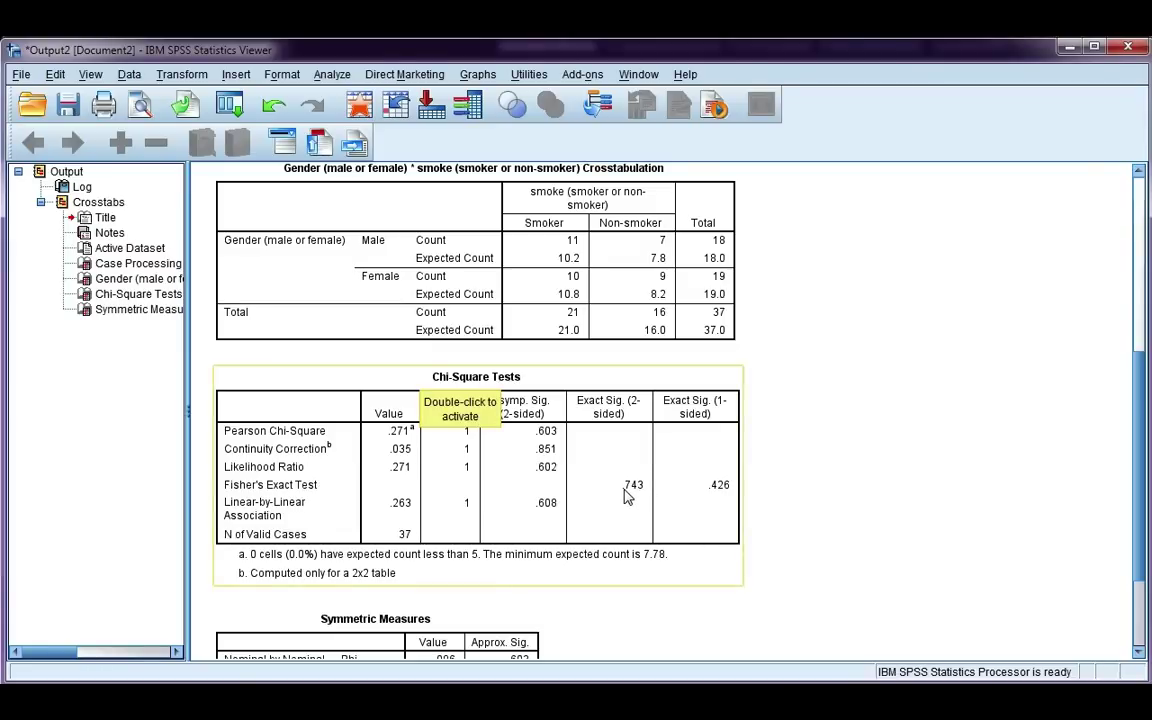
pyautogui.scroll(-3, 628, 496)
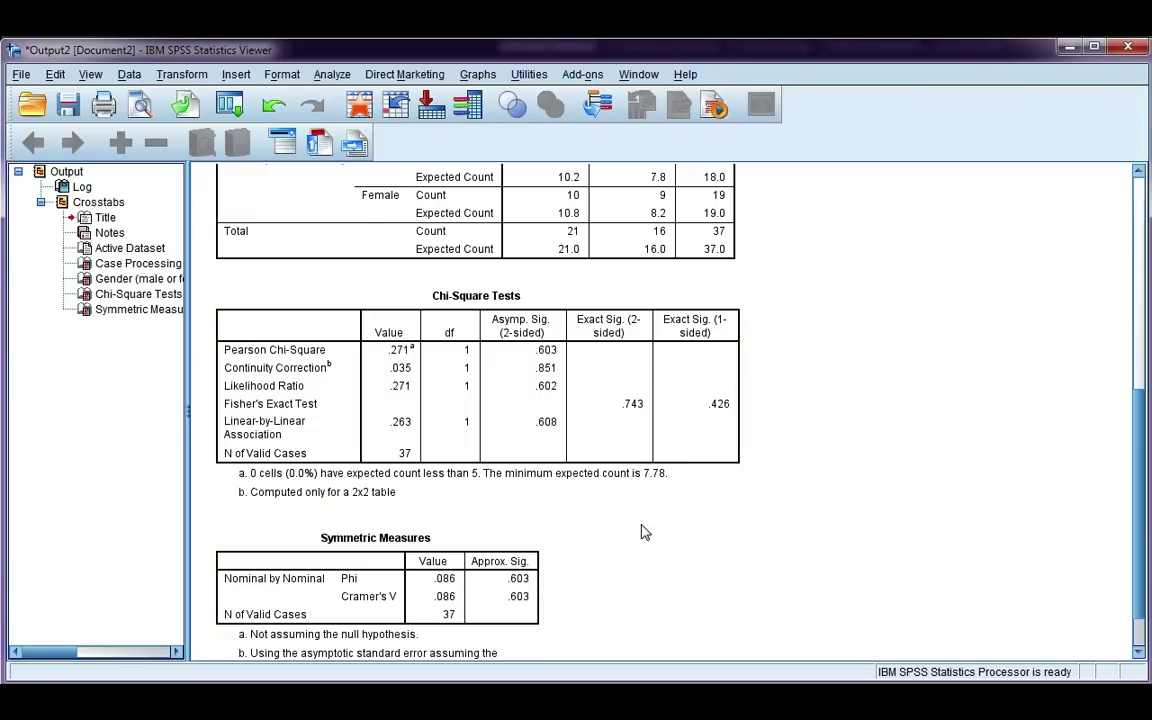
# Build a Crosstabs table with Type of claim as rows and Fraudulent claim as columns
pyautogui.scroll(2, 573, 537)
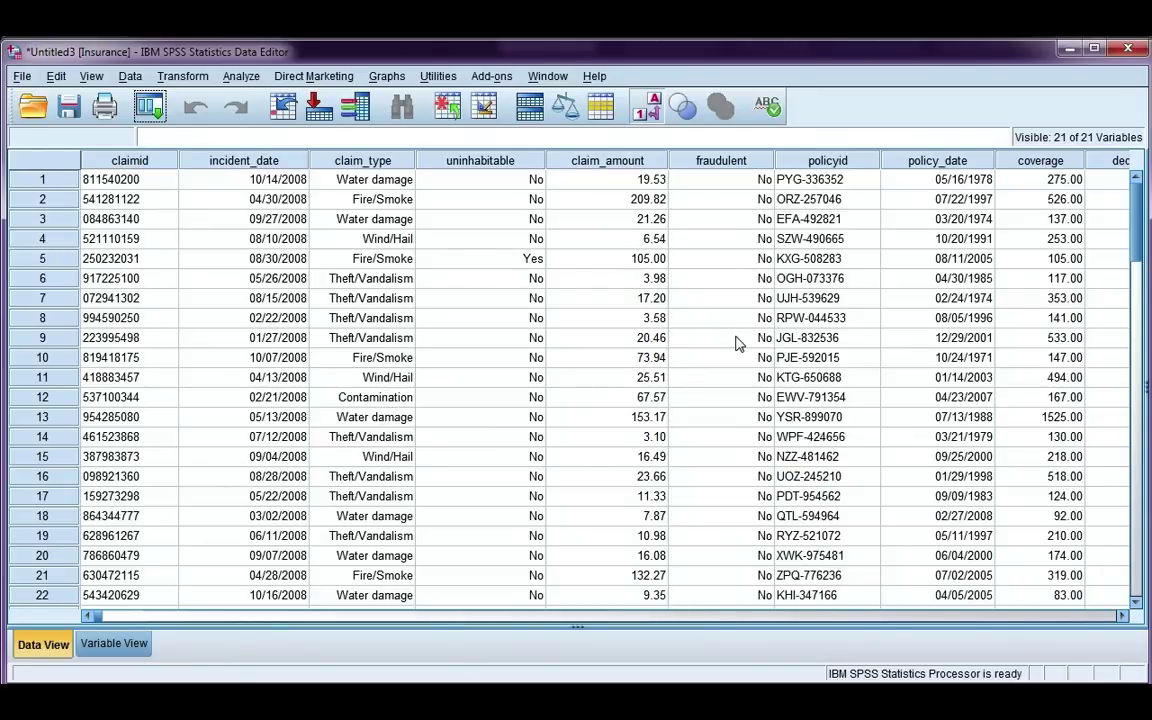
pyautogui.click(236, 77)
pyautogui.moveTo(298, 120)
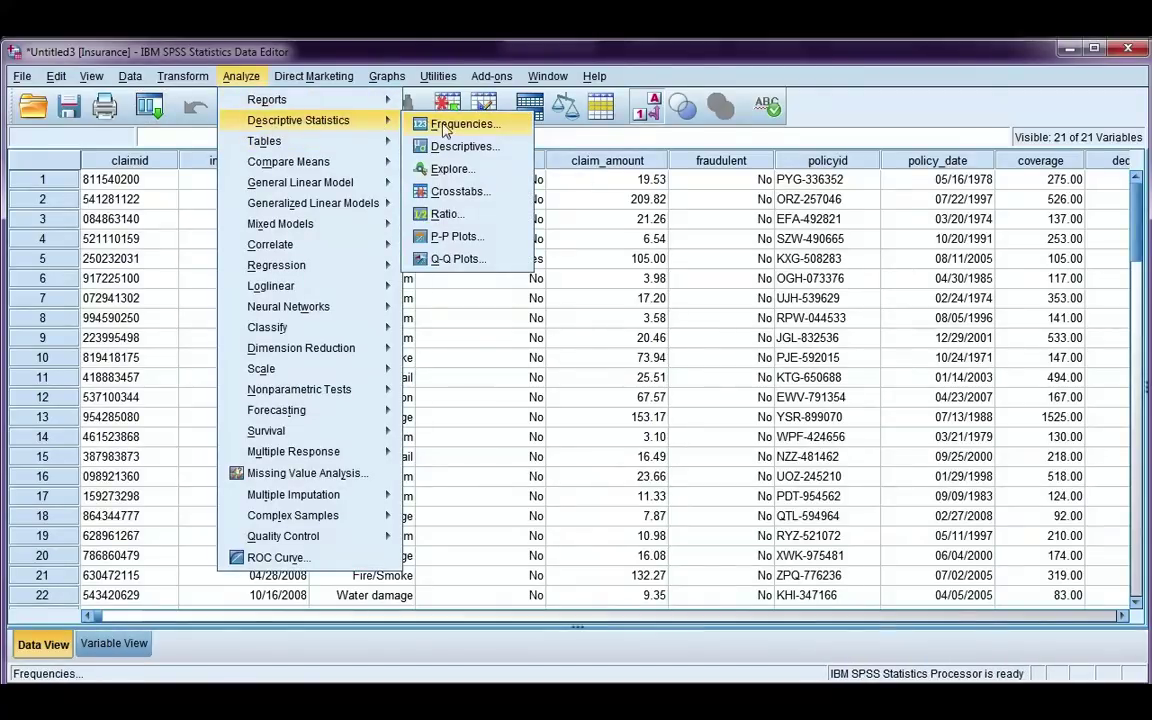
pyautogui.click(506, 193)
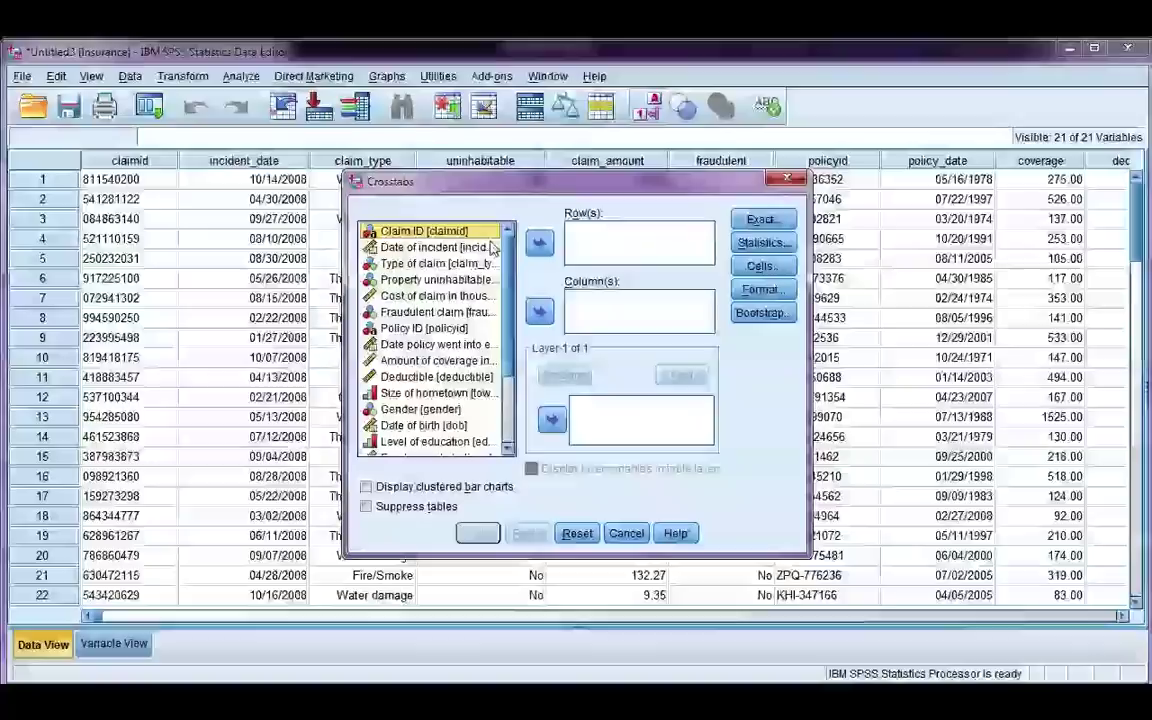
pyautogui.click(468, 264)
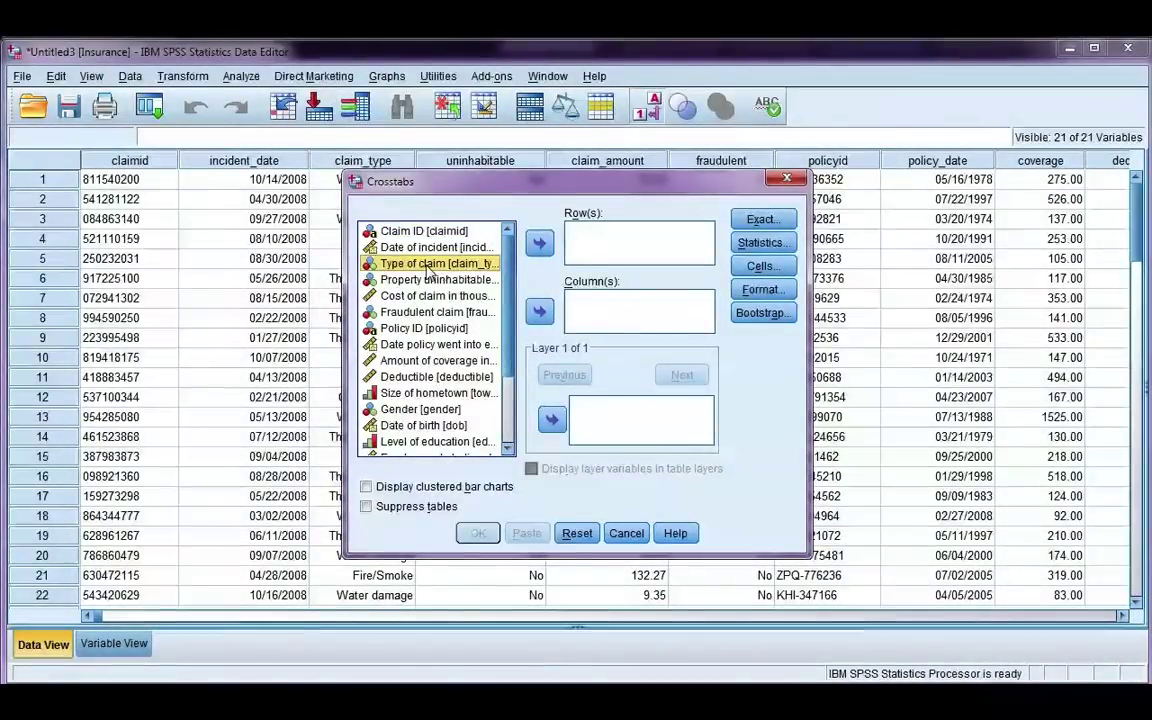
pyautogui.click(540, 245)
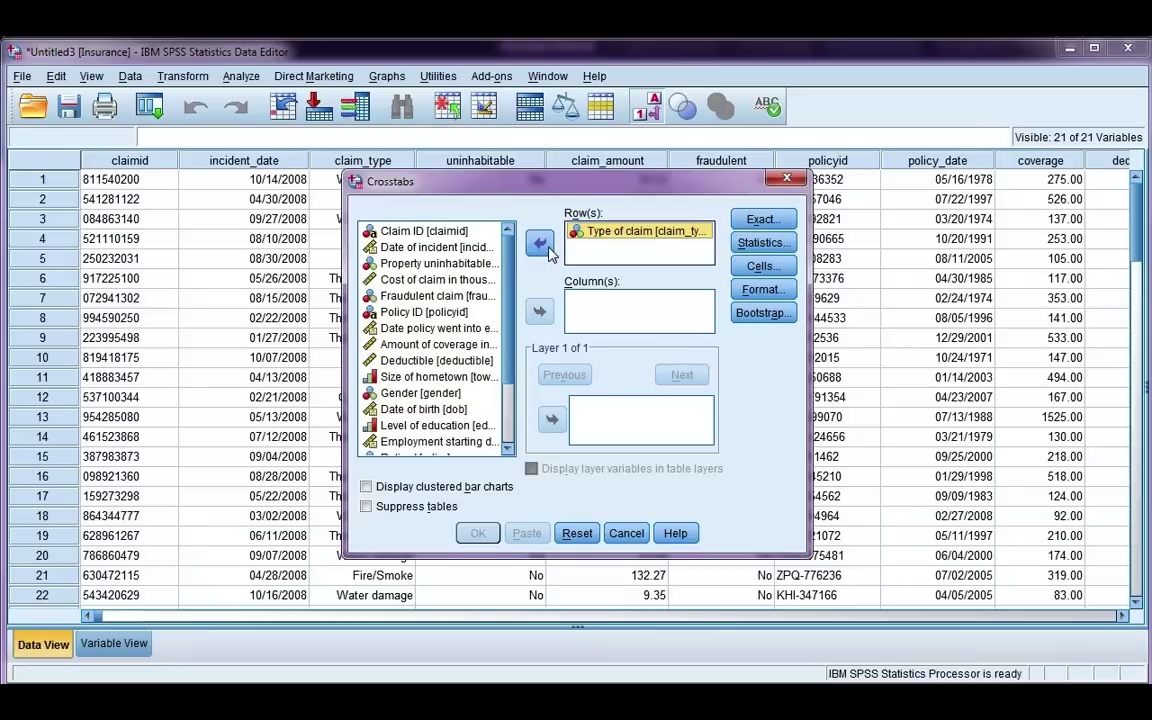
pyautogui.click(450, 296)
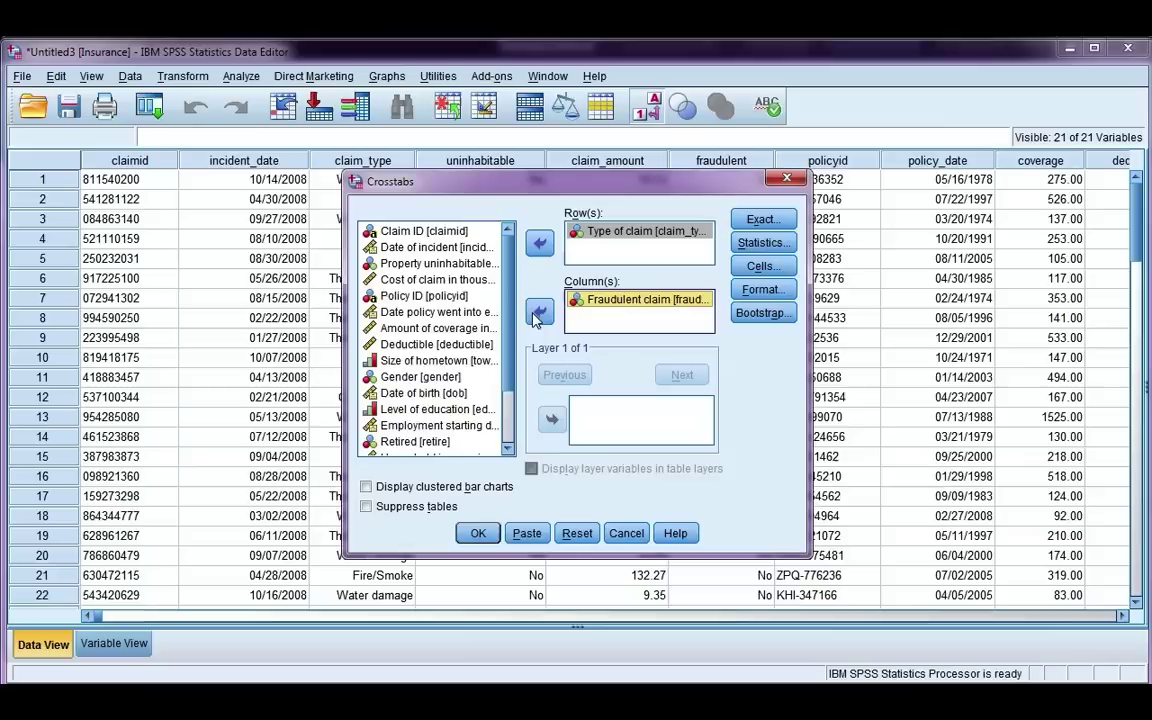
pyautogui.click(538, 312)
# Request Chi-square and Phi and Cramer's V statistics for the claim type crosstab
pyautogui.click(763, 242)
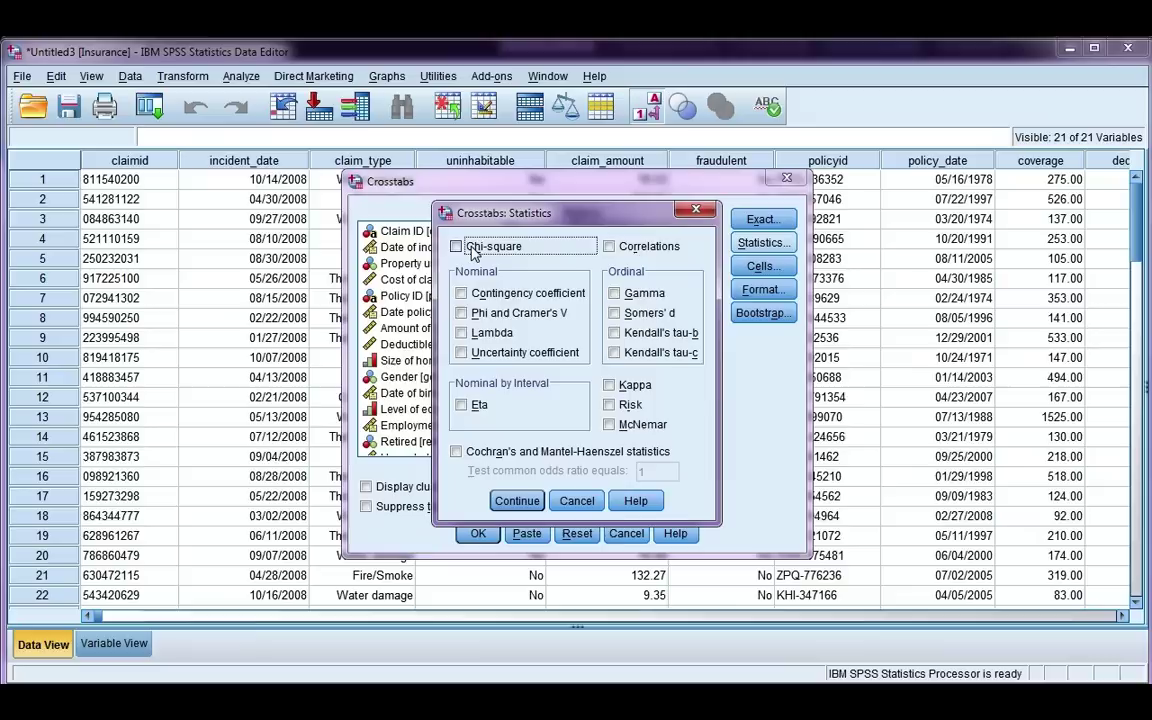
pyautogui.click(505, 313)
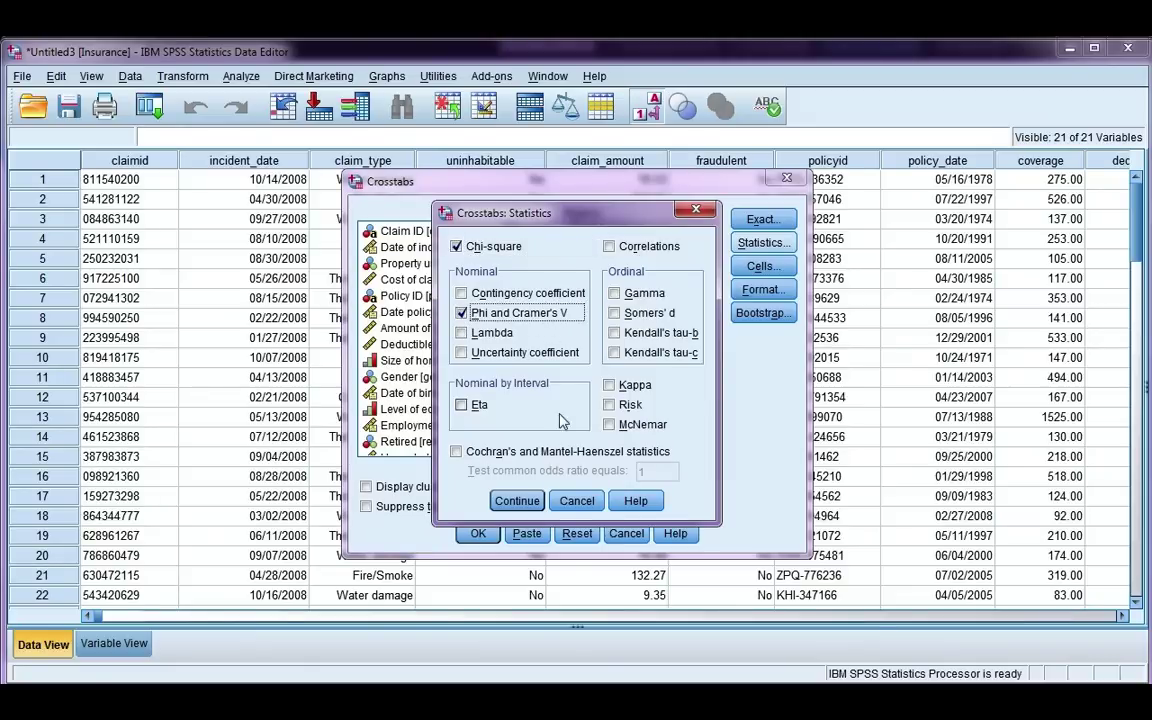
pyautogui.click(517, 501)
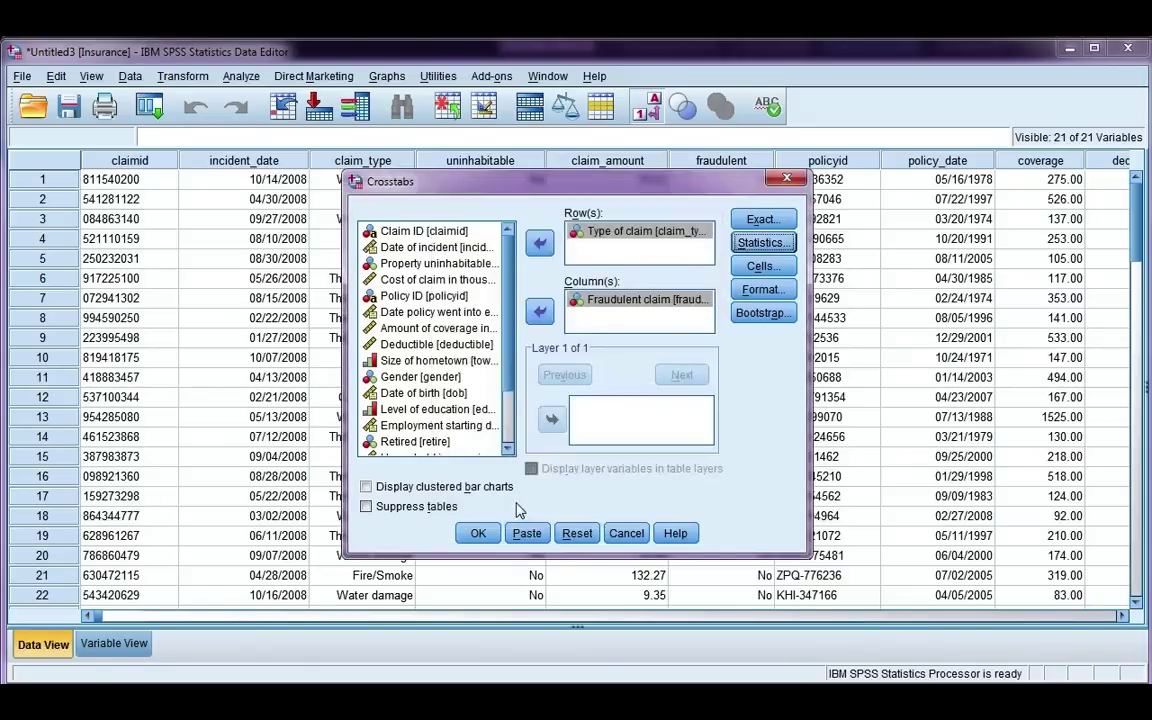
# Display expected counts in the cells and run the claim type by fraud crosstab
pyautogui.click(780, 270)
pyautogui.click(434, 265)
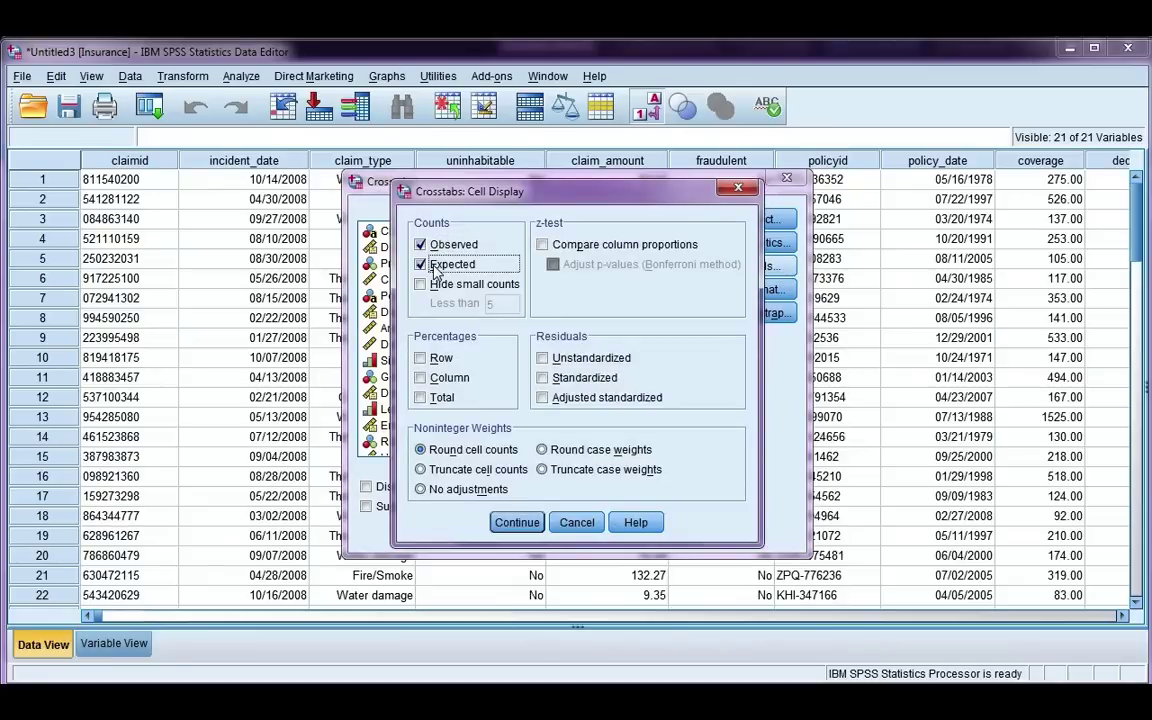
pyautogui.click(517, 522)
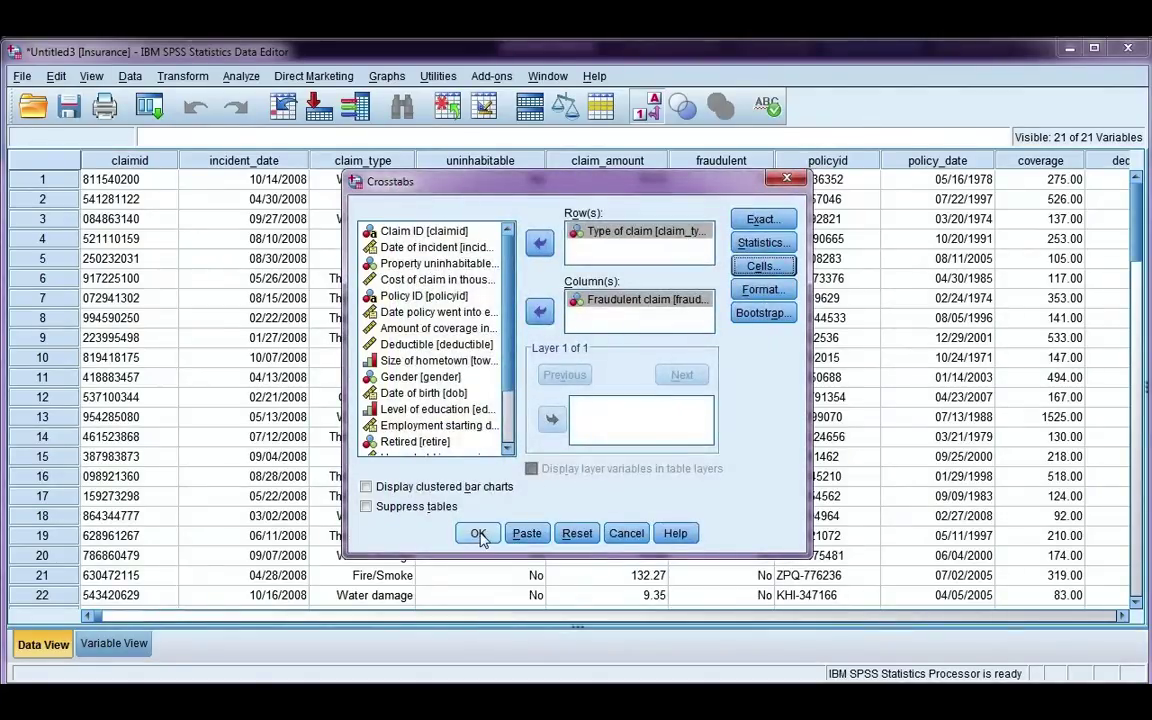
pyautogui.click(477, 533)
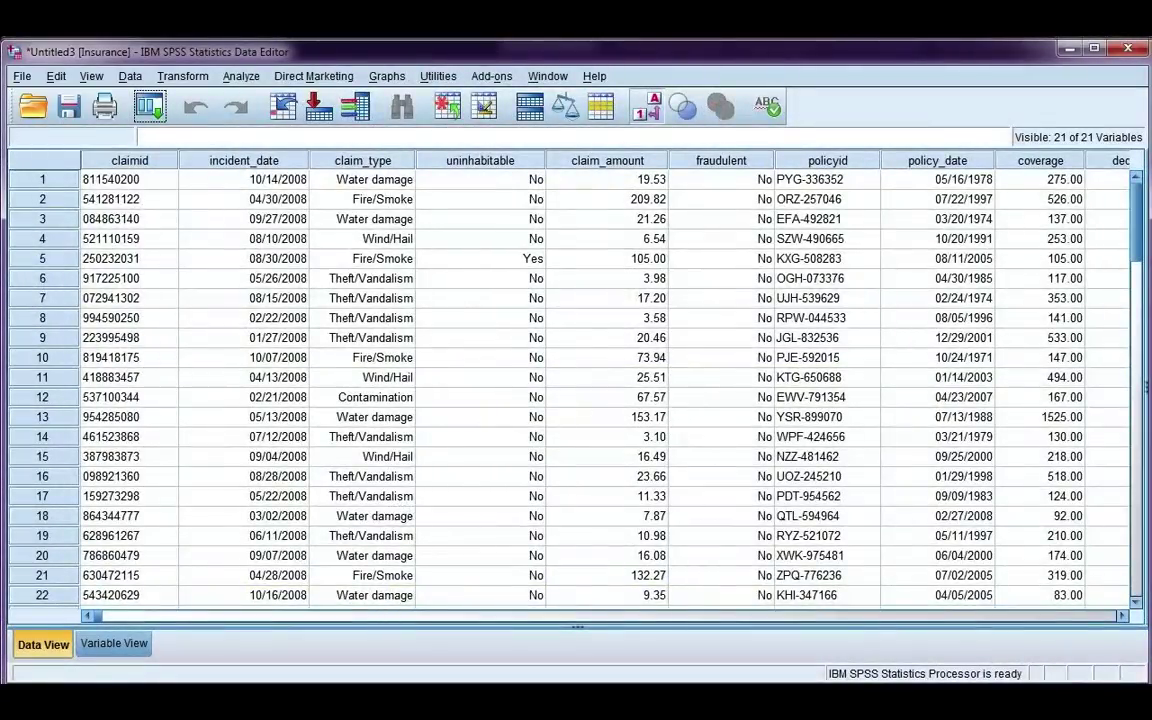
# Scroll the output to the claim type crosstab and Chi-Square Tests (Pearson .961, p = .916)
pyautogui.scroll(-2, 818, 486)
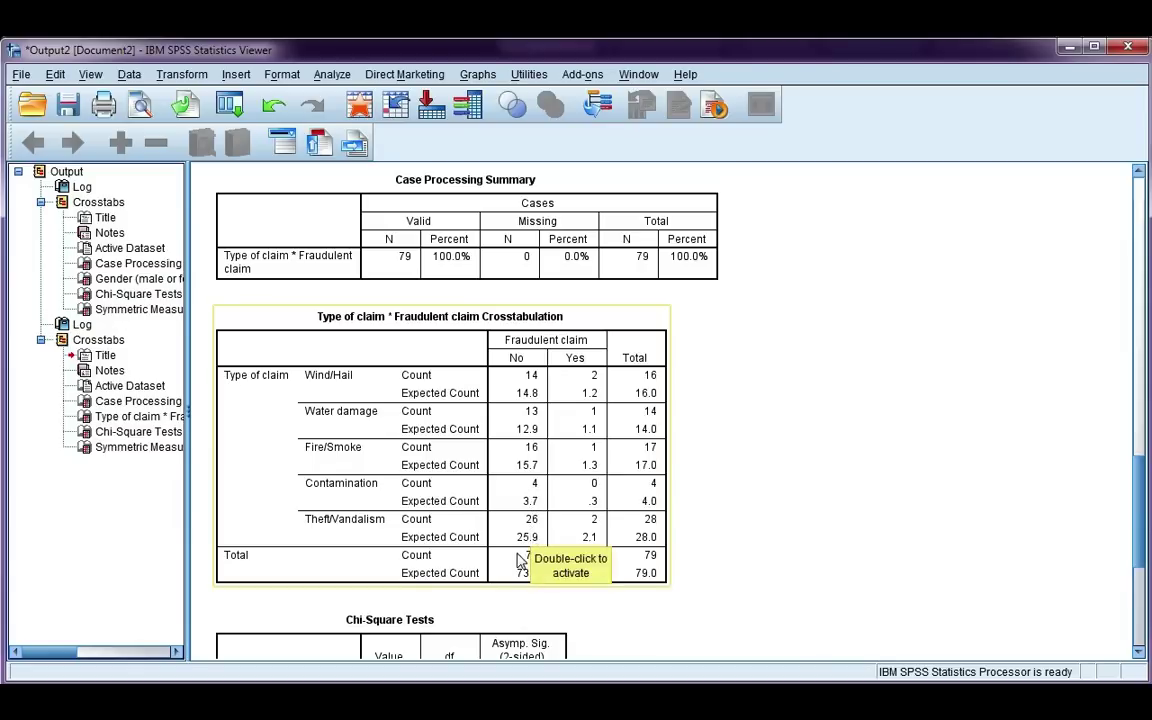
pyautogui.scroll(-2, 795, 455)
pyautogui.scroll(-2, 795, 455)
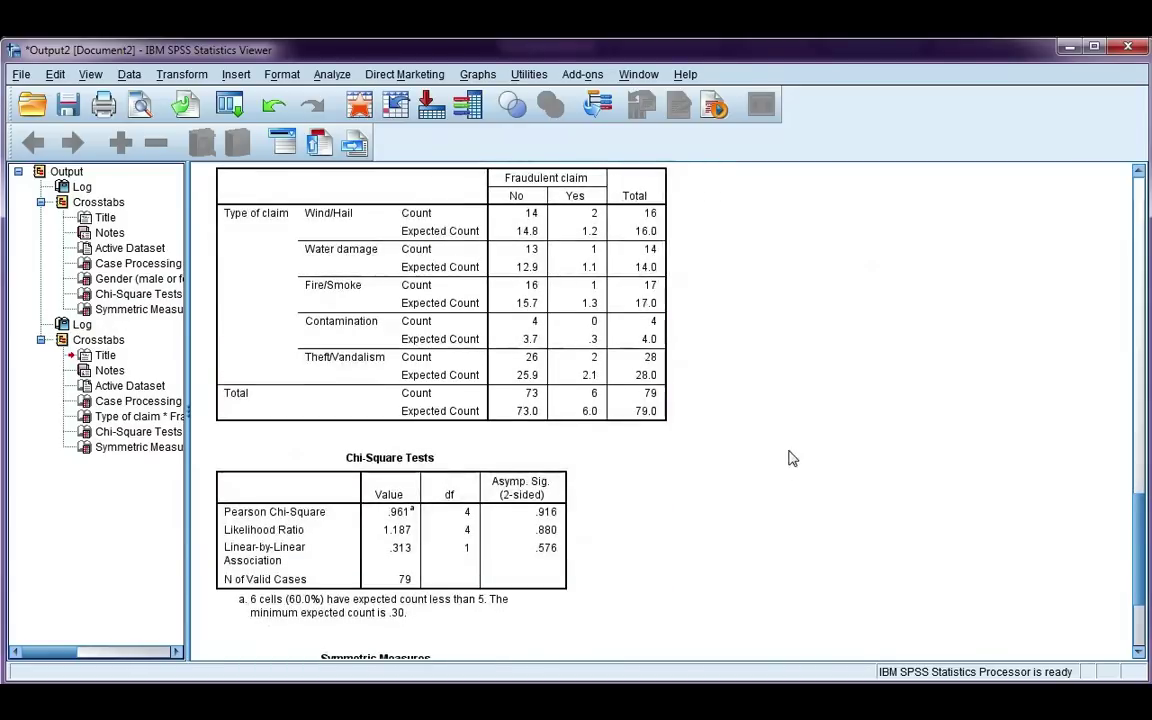